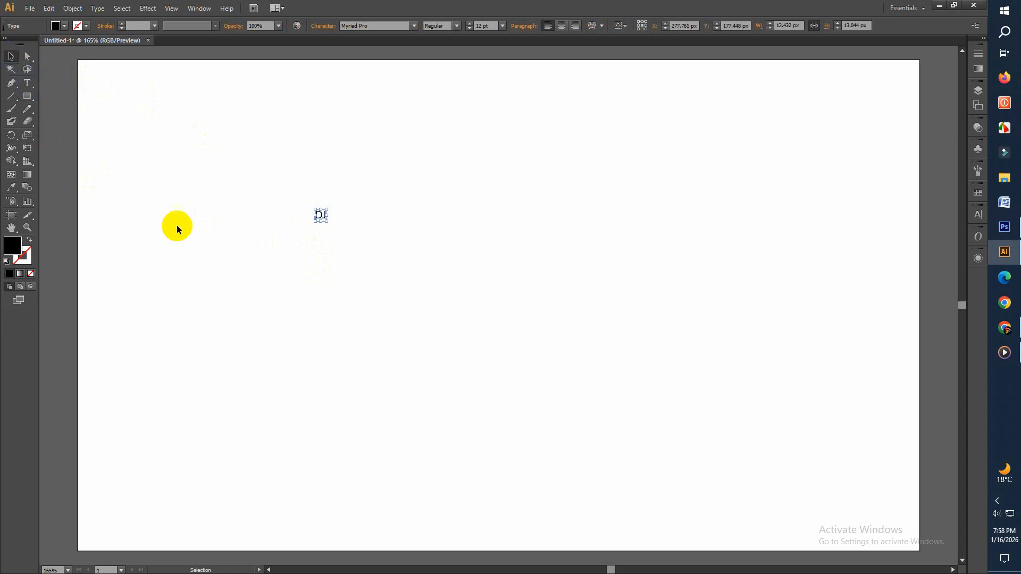
Enlarge the DJ text to about 161 pt and shift it slightly across the artboard.
left_click_drag(328, 222, 462, 457)
left_click_drag(402, 308, 422, 307)
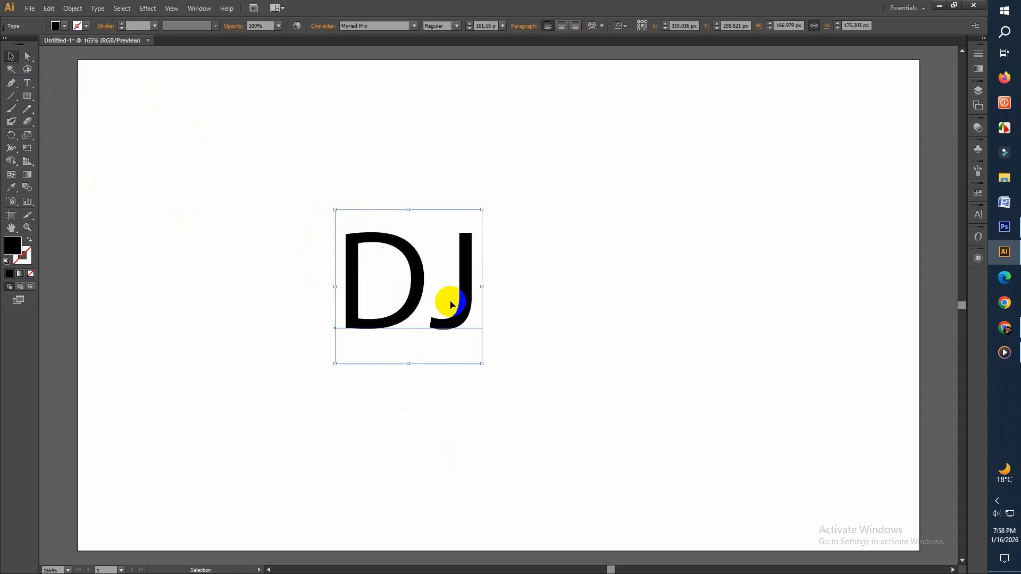
Set the font of the DJ text to Bell MT Regular.
left_click(407, 29)
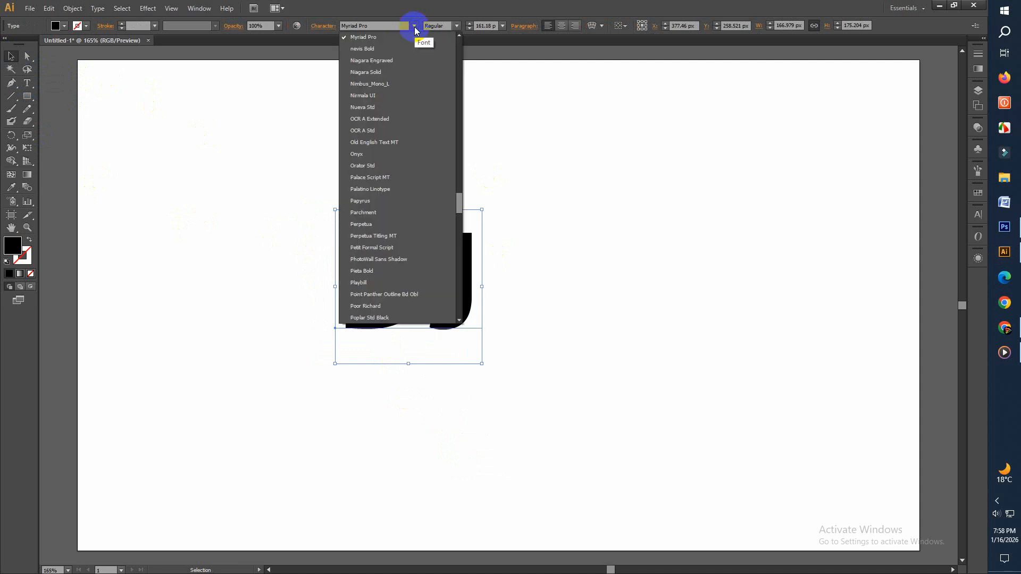
left_click(384, 61)
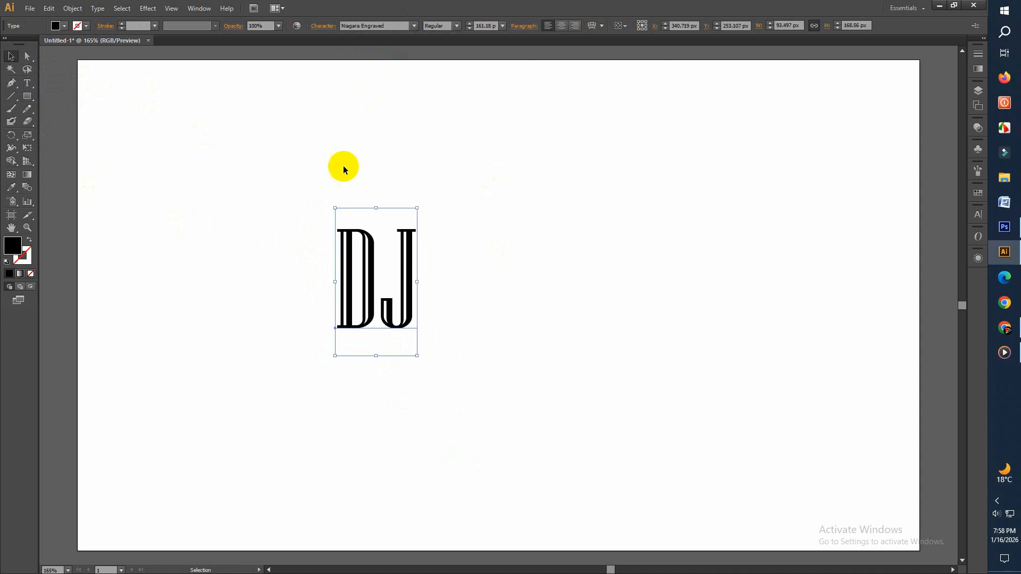
left_click(979, 215)
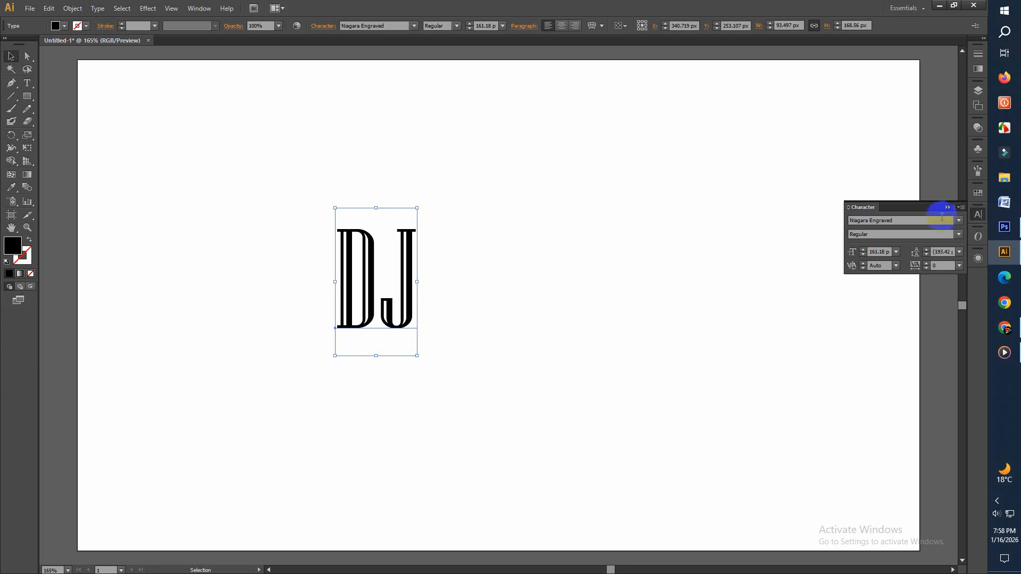
left_click(960, 224)
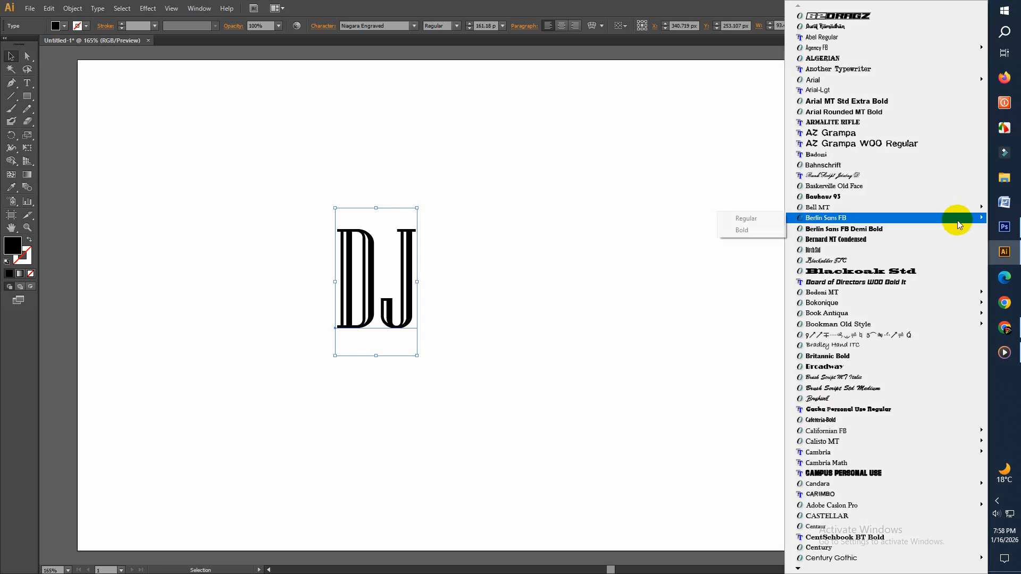
mouse_move(820, 211)
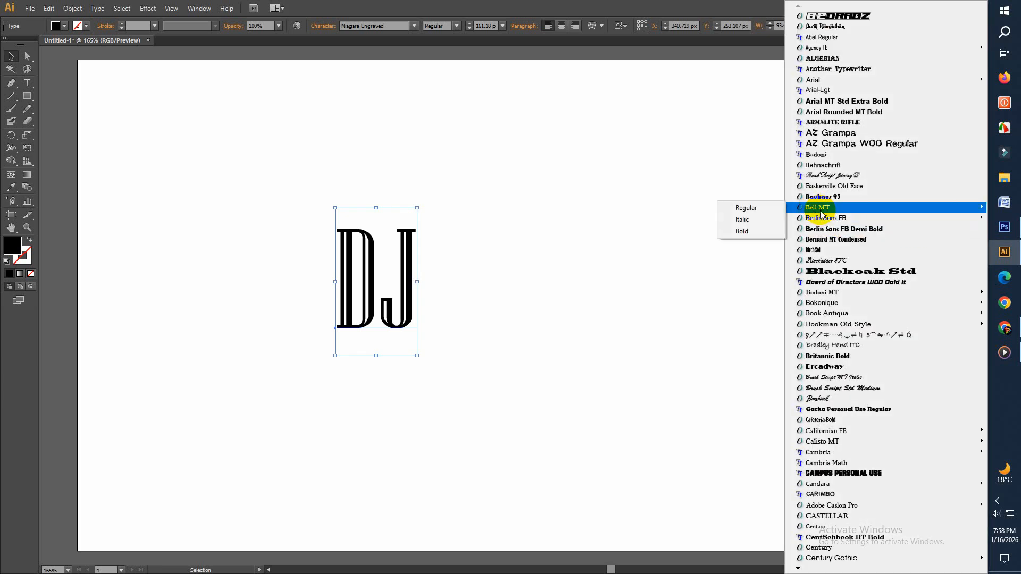
left_click(744, 207)
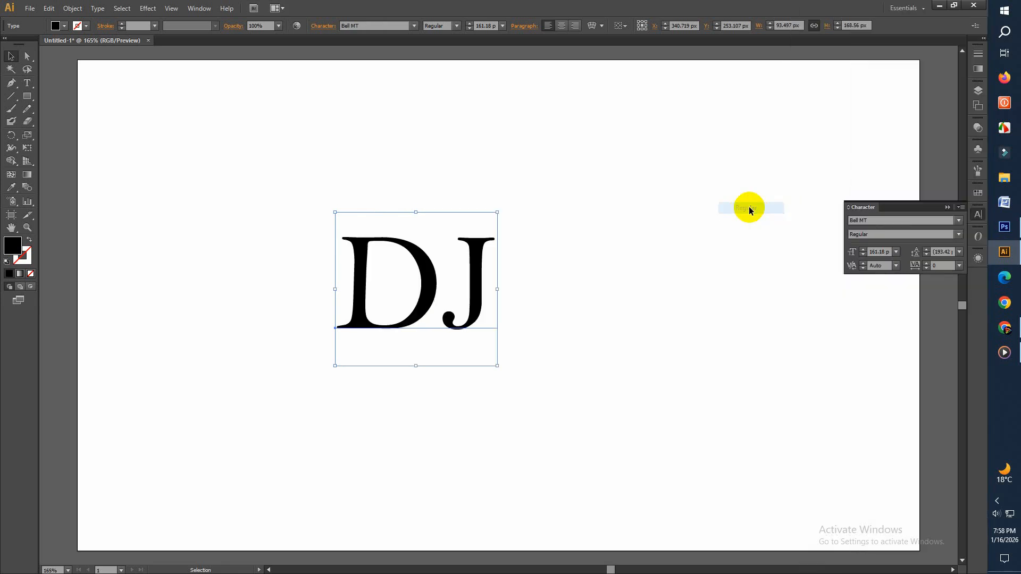
left_click(444, 30)
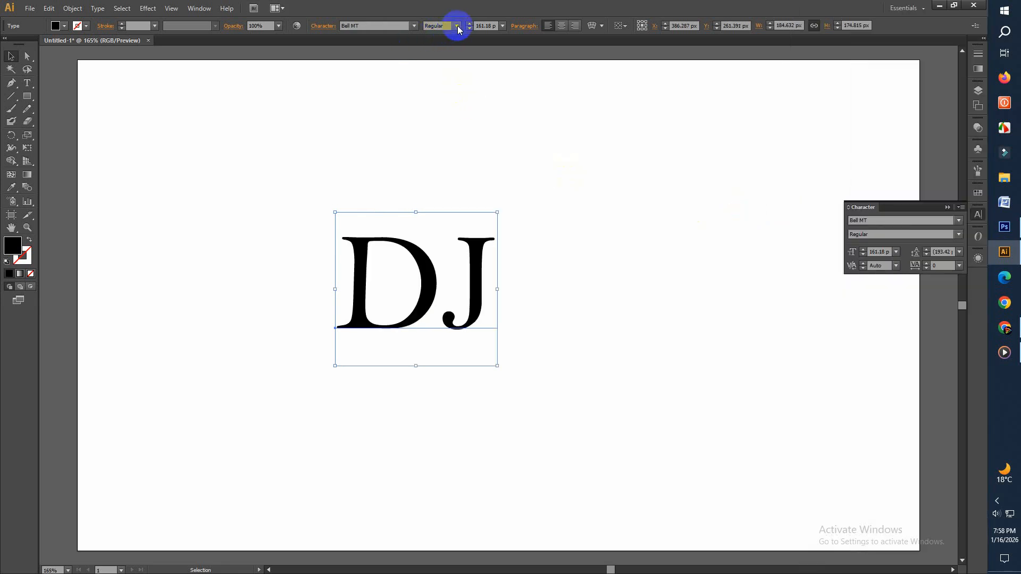
left_click(942, 218)
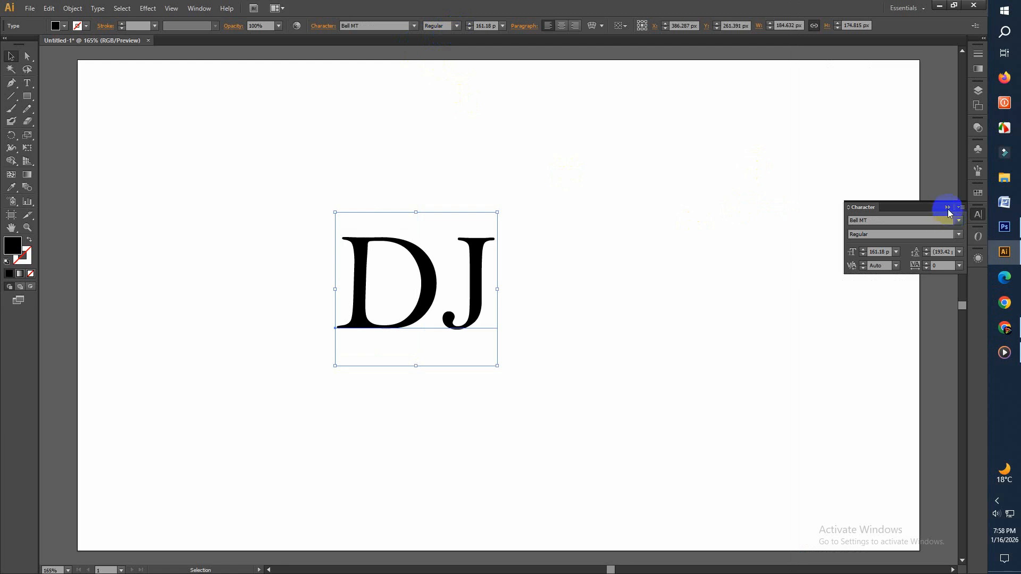
left_click(948, 208)
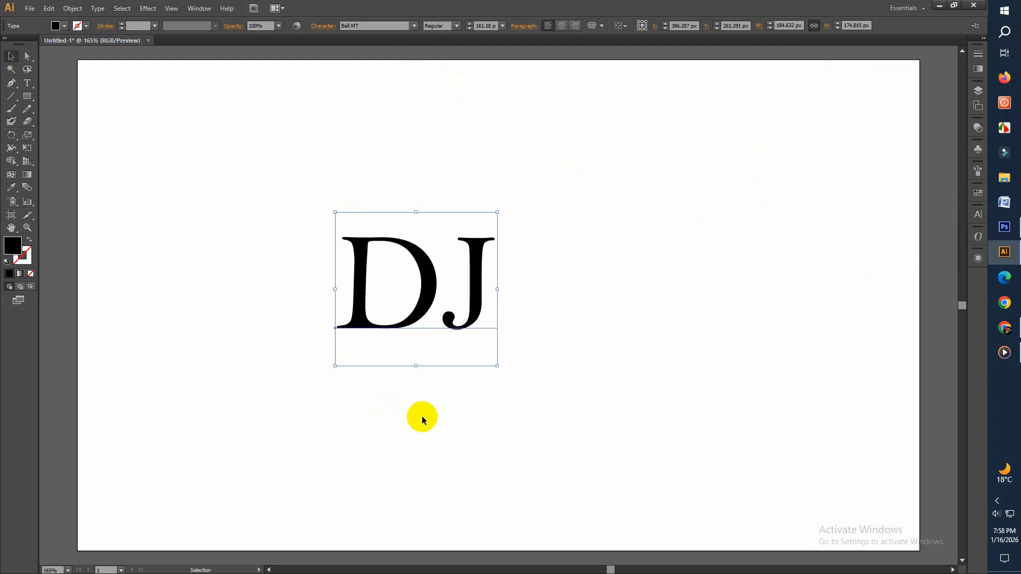
Scale the DJ text up to about 257 pt from its centre and convert it to outlines.
left_click_drag(500, 365, 545, 411)
right_click(450, 297)
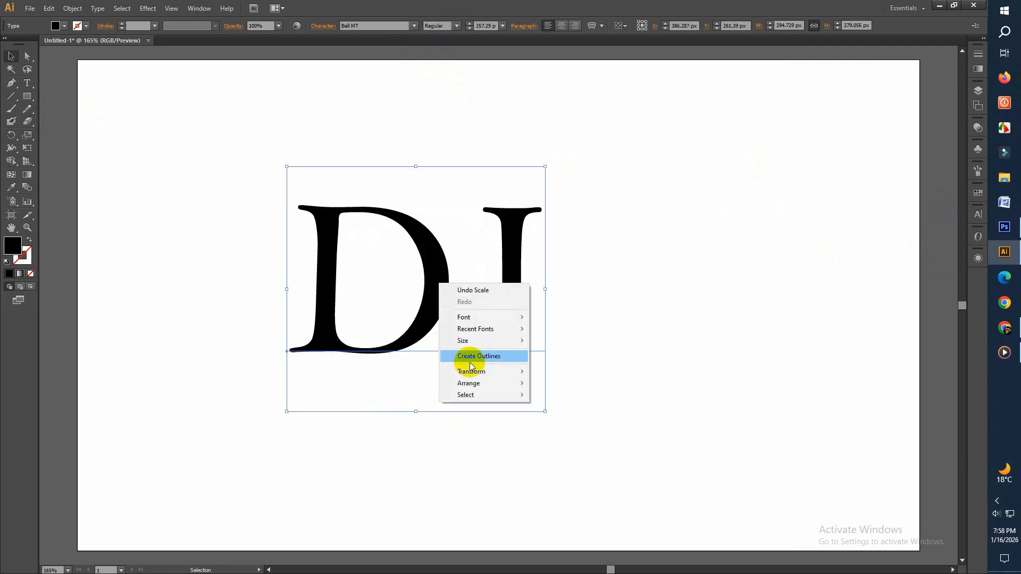
left_click(474, 362)
Ungroup the outlined letters so that D and J are separate objects.
right_click(426, 286)
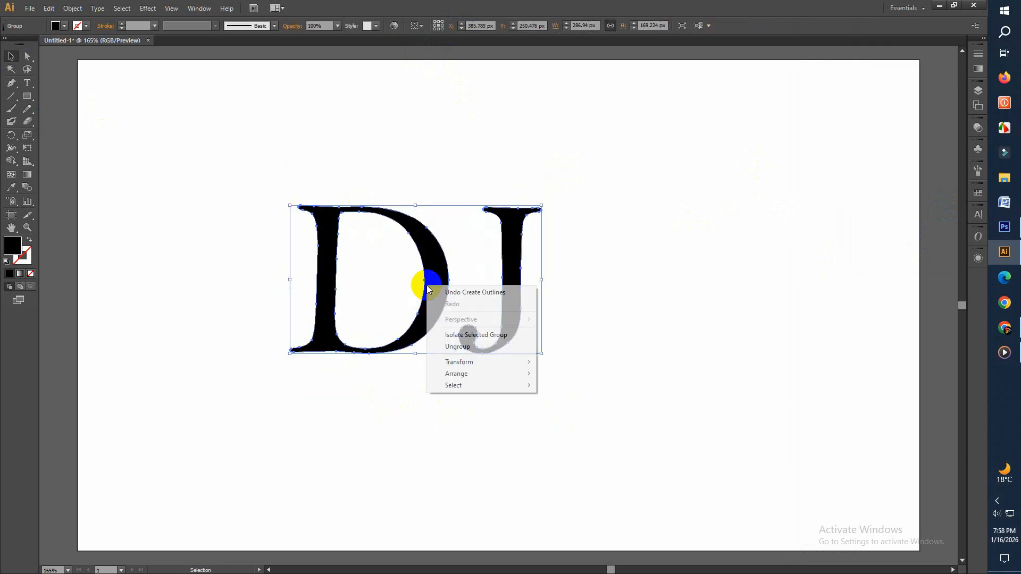
left_click(463, 348)
left_click(631, 319)
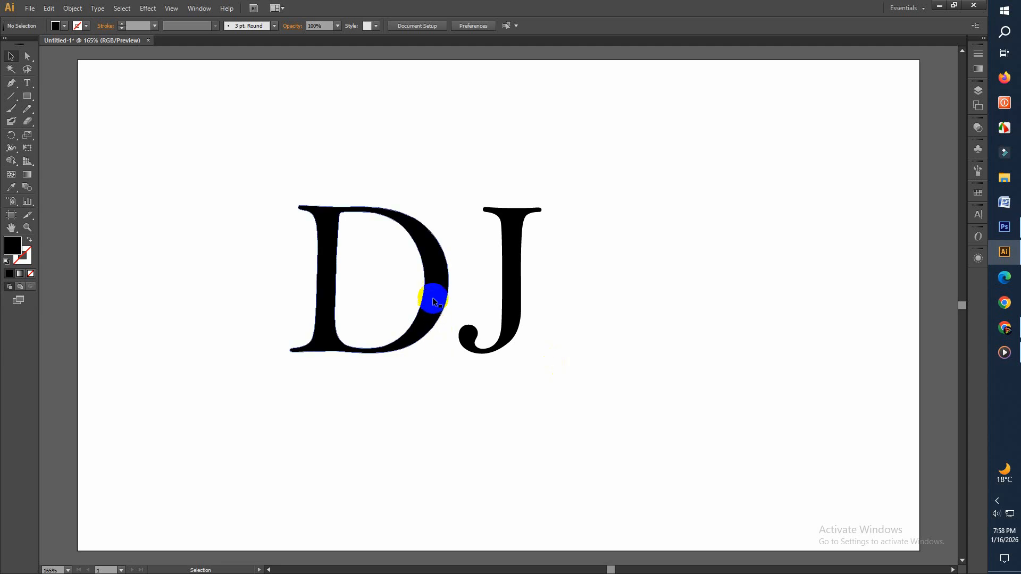
Move the D over and slightly below the J, and adjust the J so its stem crosses inside the D.
left_click_drag(435, 299, 556, 344)
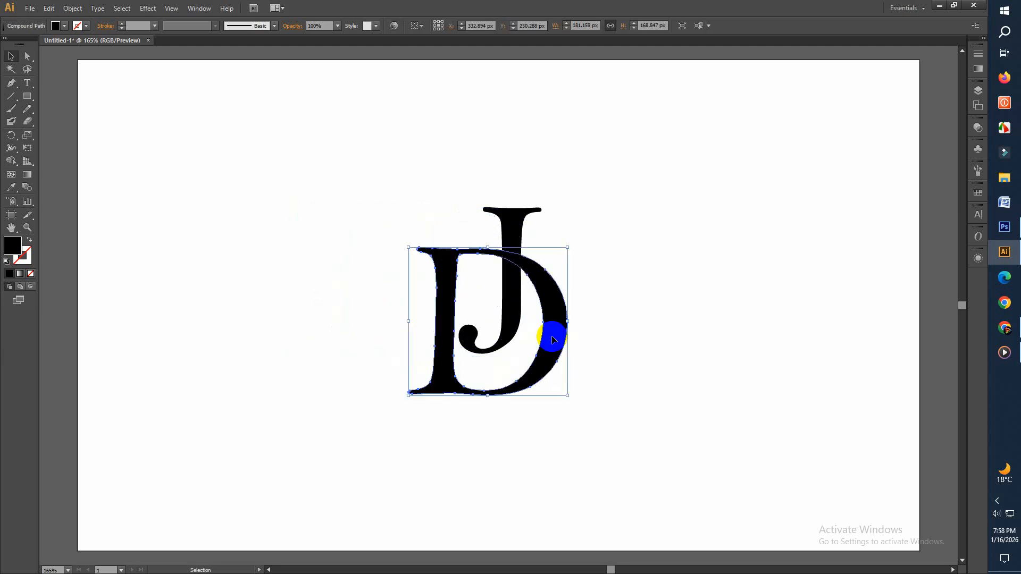
left_click(514, 245)
left_click_drag(513, 232, 510, 235)
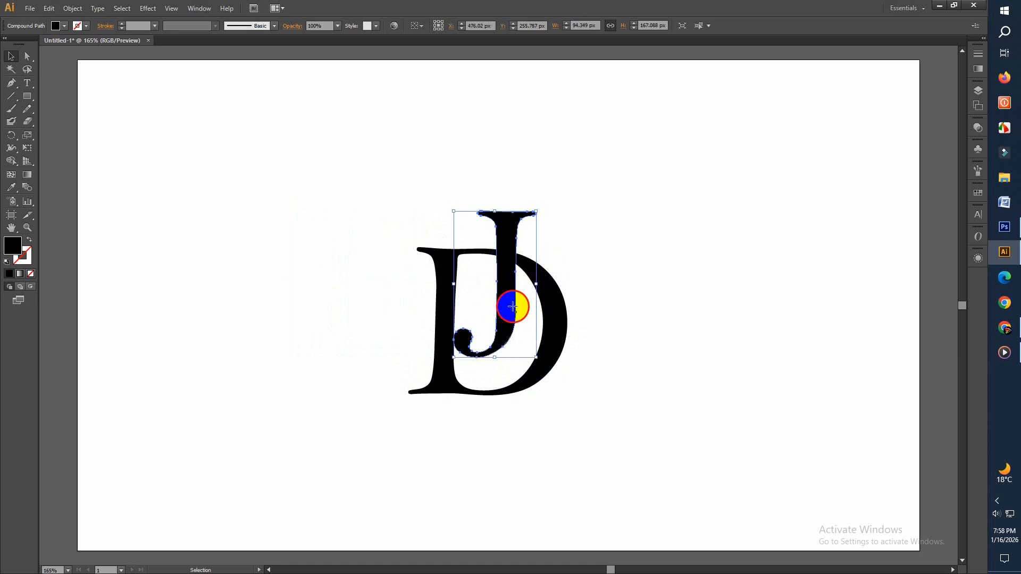
left_click(591, 280)
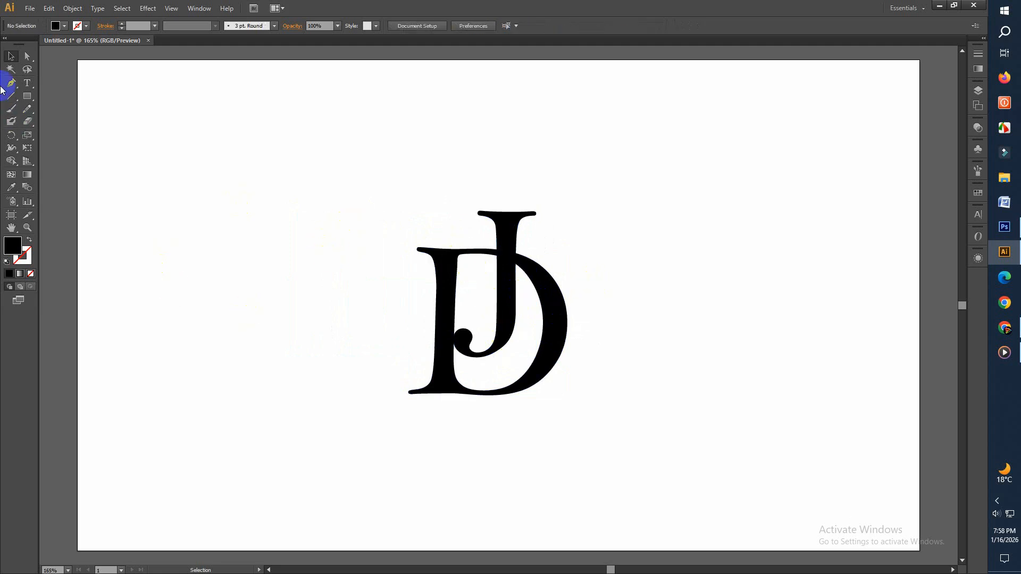
Erase the top-left serif, the upper stem and the outer foot of the D with the Eraser tool.
left_click_drag(33, 125, 71, 130)
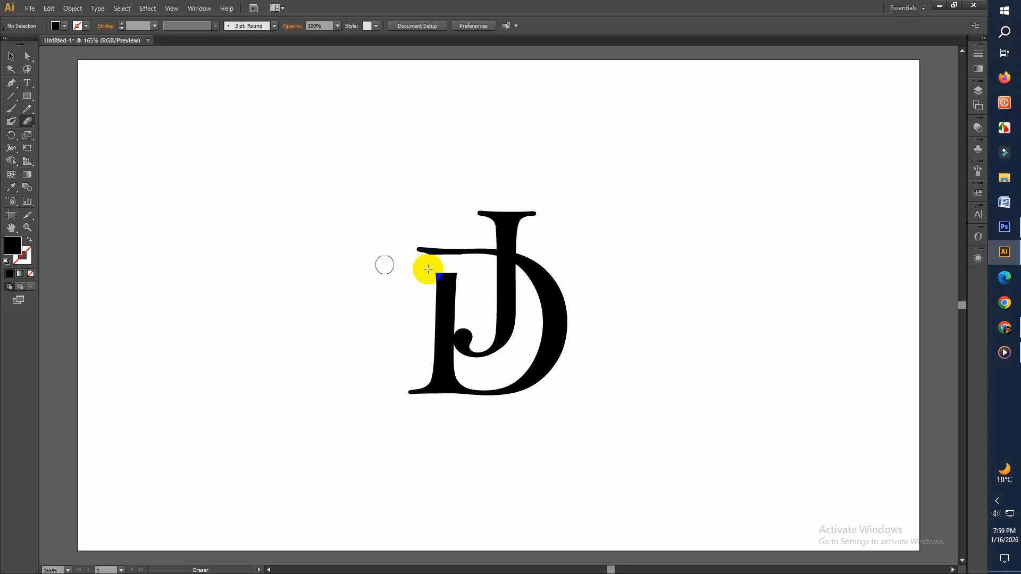
left_click_drag(431, 264, 464, 269)
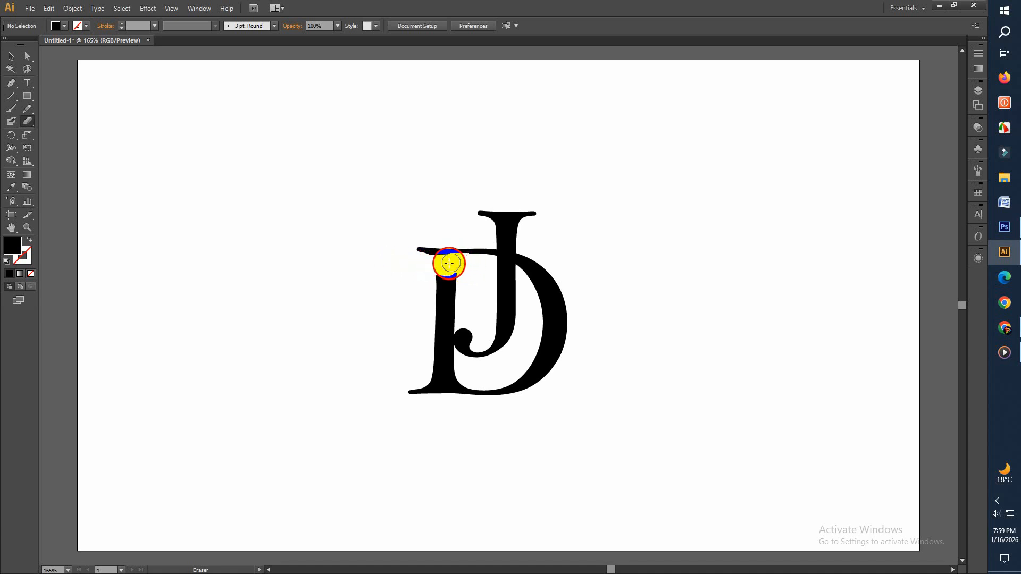
mouse_move(420, 261)
left_mouse_down()
mouse_move(471, 269)
mouse_move(440, 264)
mouse_move(430, 225)
mouse_move(424, 257)
left_mouse_up()
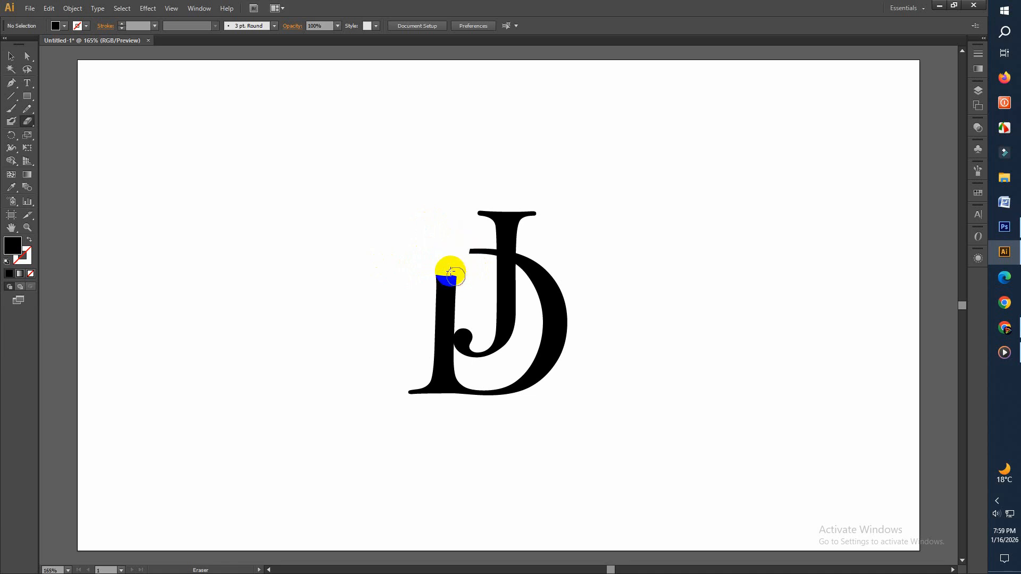
mouse_move(446, 297)
left_mouse_down()
mouse_move(437, 269)
mouse_move(426, 388)
mouse_move(398, 396)
mouse_move(372, 372)
left_mouse_up()
Nudge the J 6 px to the right, away from the stem of the D.
left_click(508, 308)
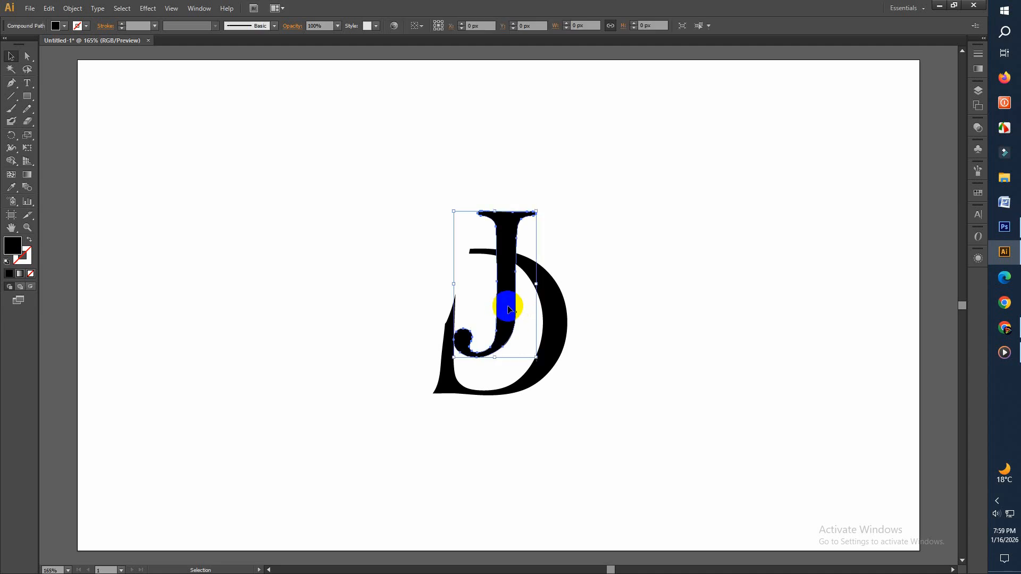
key("Right")
key("Right")
key("Right")
key("Right")
key("Right")
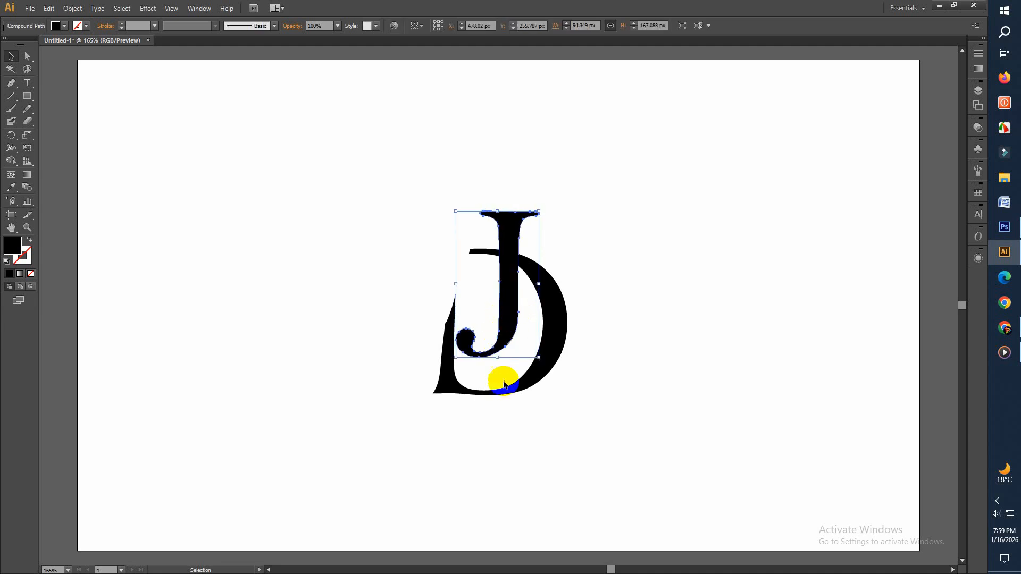
key("Right")
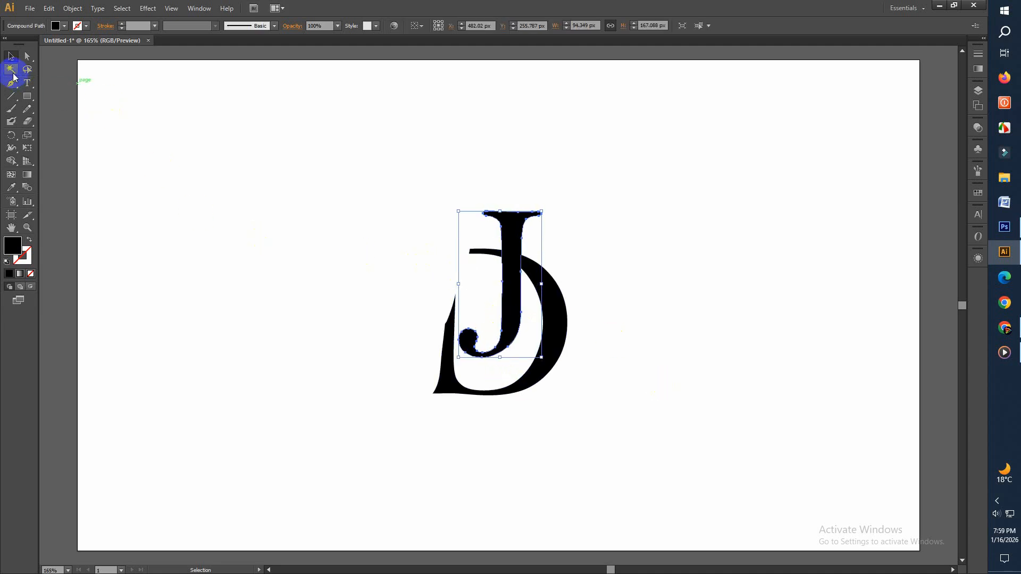
Erase the remaining vertical stem of the D, keeping only its curved bowl.
left_click(28, 122)
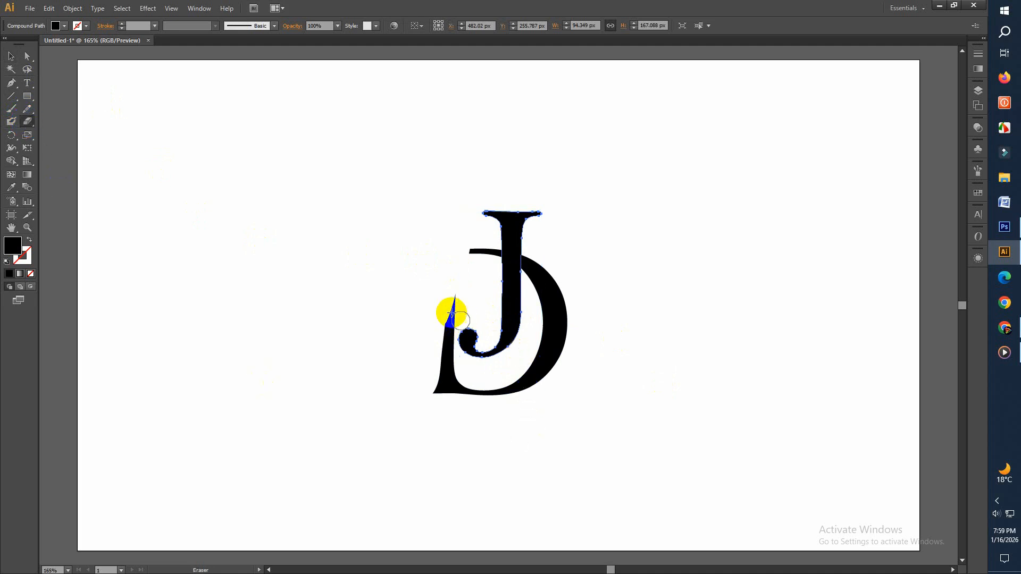
mouse_move(452, 309)
left_mouse_down()
mouse_move(437, 433)
mouse_move(444, 290)
left_mouse_up()
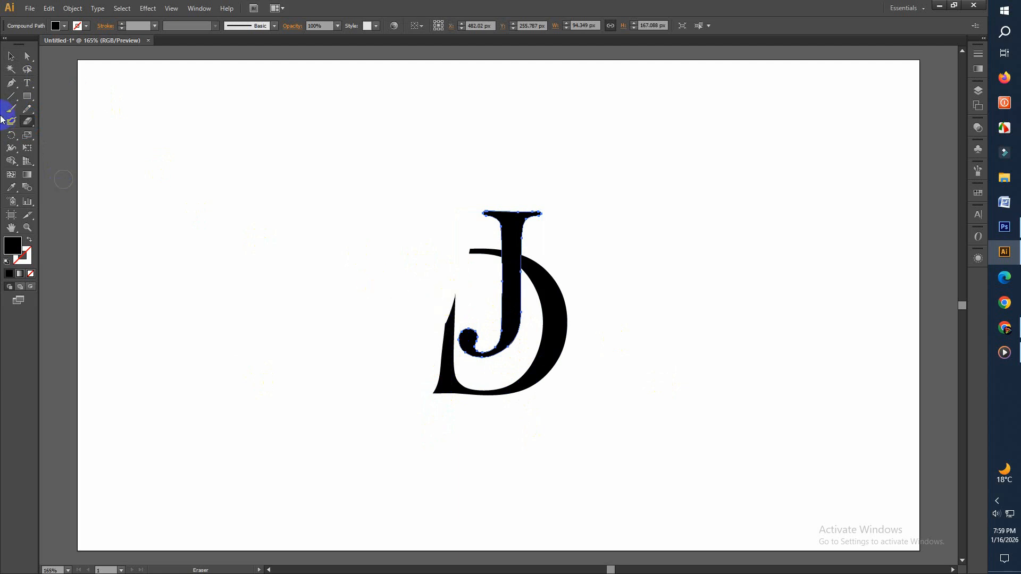
left_click(12, 54)
left_click(149, 283)
left_click(8, 104)
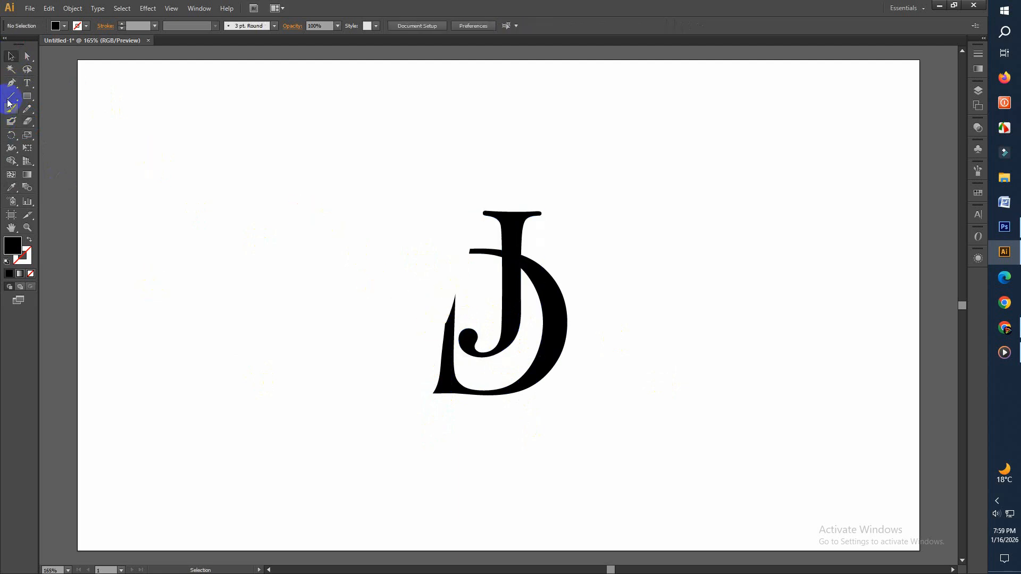
left_click(540, 392)
mouse_move(448, 294)
left_mouse_down()
mouse_move(440, 344)
mouse_move(449, 372)
left_mouse_up()
mouse_move(480, 251)
left_mouse_down()
mouse_move(467, 256)
mouse_move(462, 398)
mouse_move(458, 410)
mouse_move(447, 381)
mouse_move(433, 392)
mouse_move(439, 407)
left_mouse_up()
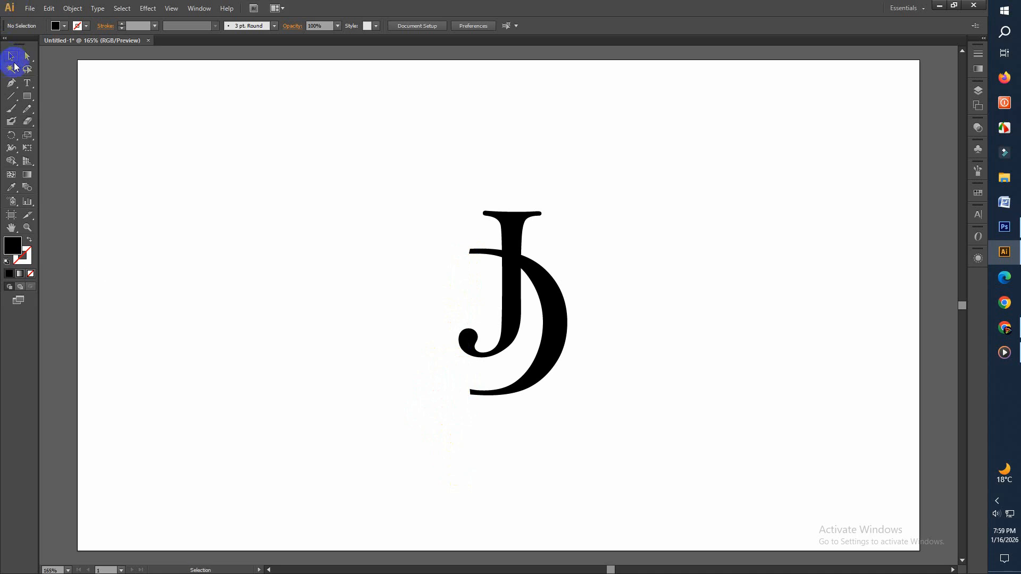
Scale the D's curved bowl down proportionally and move it slightly to the left.
left_click(550, 357)
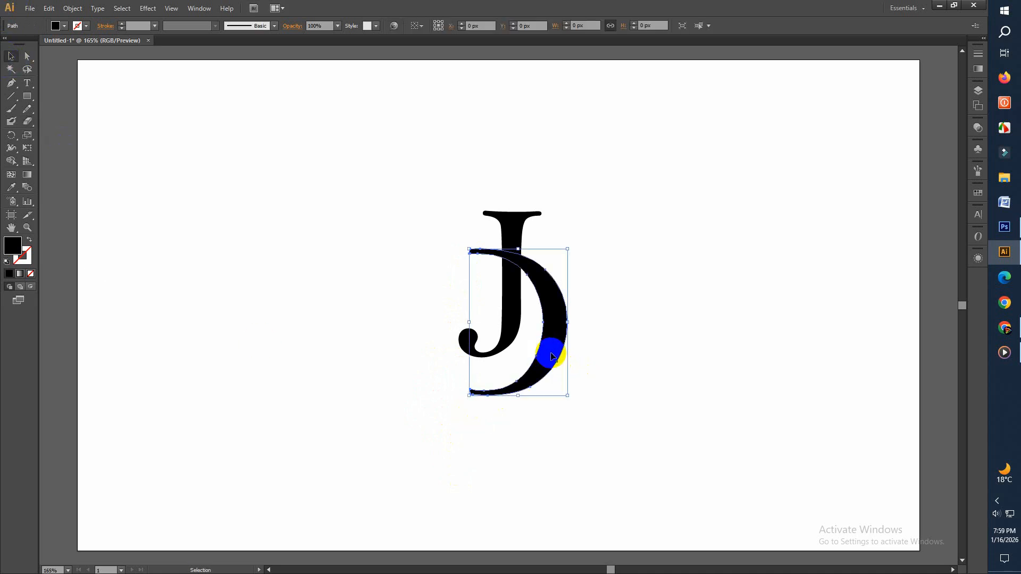
left_click(498, 399)
mouse_move(469, 396)
left_mouse_down()
mouse_move(502, 406)
mouse_move(519, 387)
mouse_move(517, 367)
left_mouse_up()
left_click_drag(548, 322, 530, 340)
Move the J left over the D's bowl and shorten it from the top to about 145 px high.
mouse_move(513, 252)
left_mouse_down()
mouse_move(492, 246)
mouse_move(502, 256)
left_mouse_up()
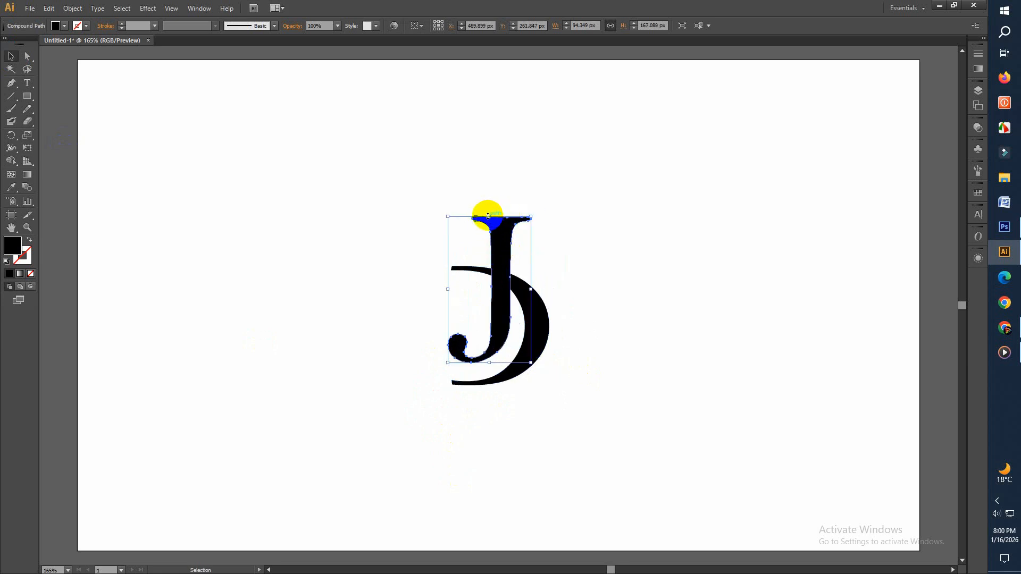
left_click_drag(488, 216, 480, 235)
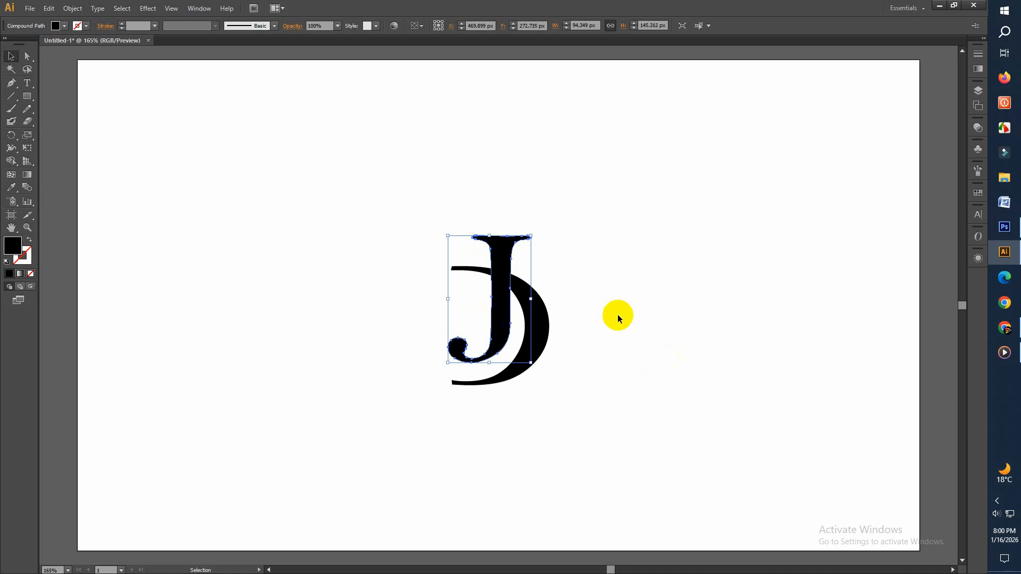
left_click(284, 394)
Draw a small black circle with the Ellipse tool and place it just above the J's hook.
left_click_drag(26, 99, 79, 127)
left_click_drag(164, 186, 462, 324)
left_click(9, 56)
Select all the monogram shapes and merge the overlapping J and D with the Shape Builder tool.
left_click_drag(390, 209, 562, 436)
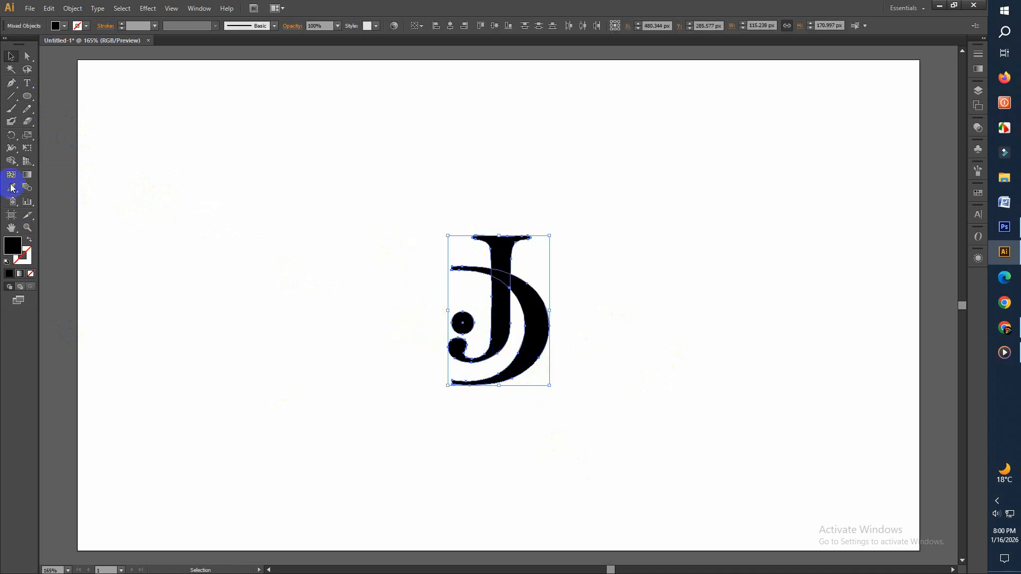
left_click_drag(13, 166, 61, 160)
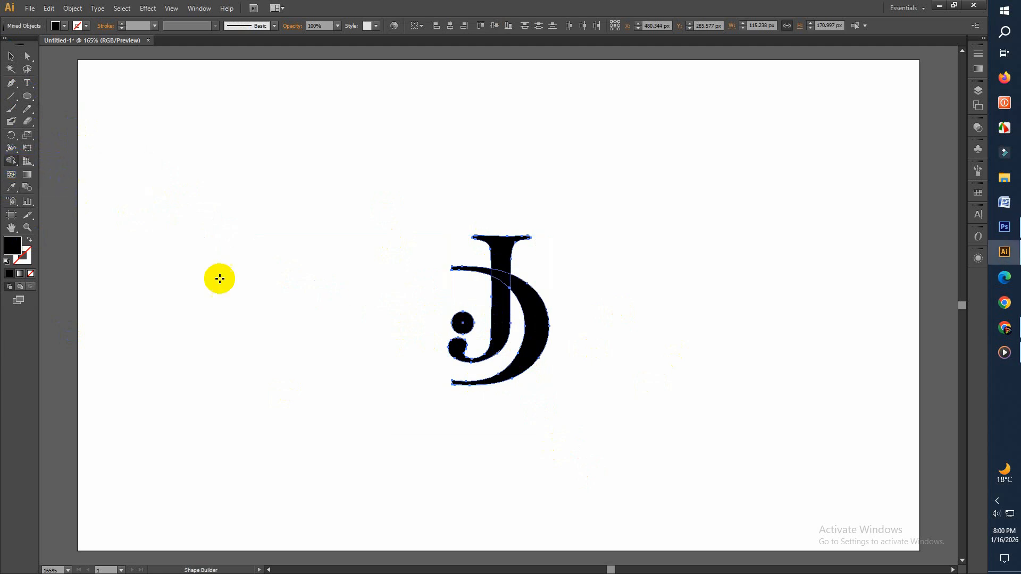
mouse_move(495, 286)
left_mouse_down()
mouse_move(520, 285)
mouse_move(506, 289)
mouse_move(500, 264)
mouse_move(489, 316)
mouse_move(505, 327)
left_mouse_up()
left_click(14, 59)
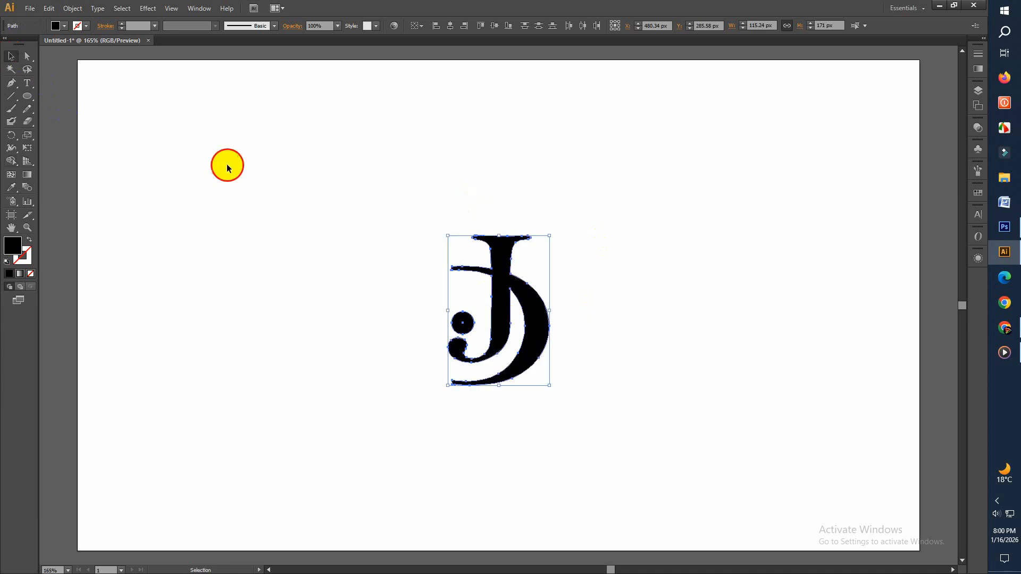
left_click(228, 165)
Enlarge the whole monogram to about 275 by 407 px and place it near the centre of the artboard.
left_click_drag(369, 198, 574, 433)
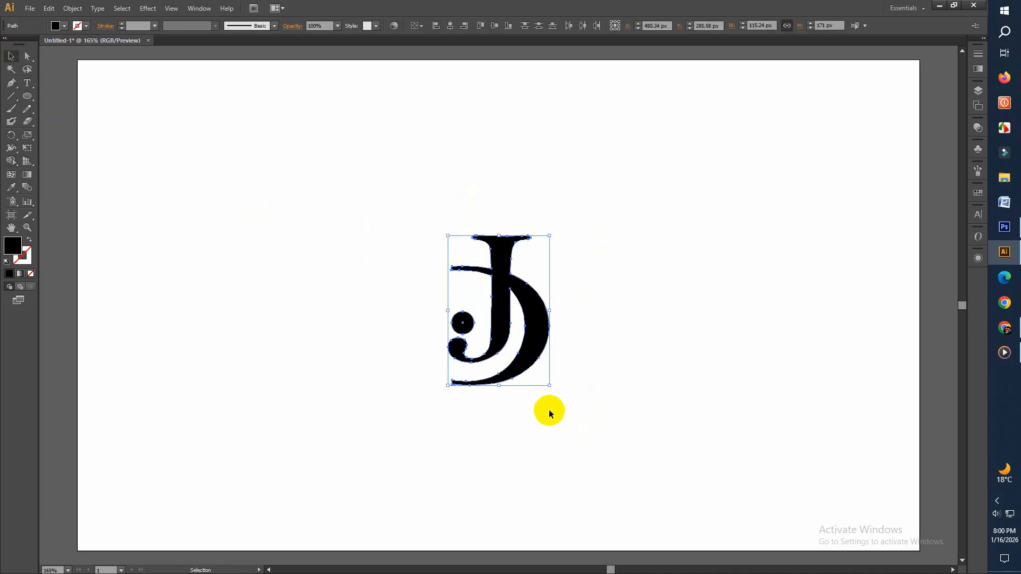
left_click_drag(549, 385, 619, 488)
left_click_drag(489, 327, 472, 314)
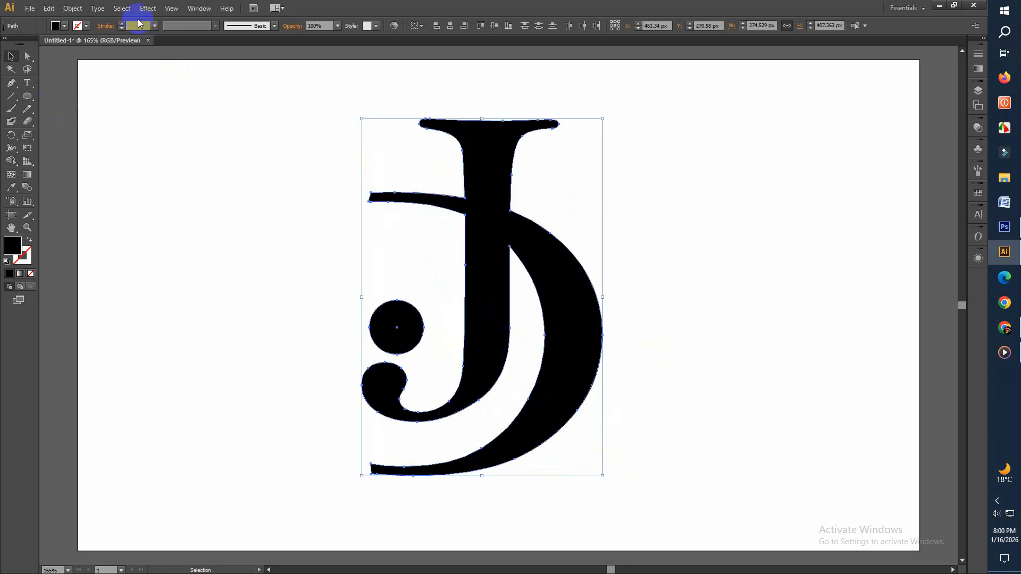
Start a Drop Shadow effect on the selected monogram shapes with the live preview enabled.
left_click(142, 8)
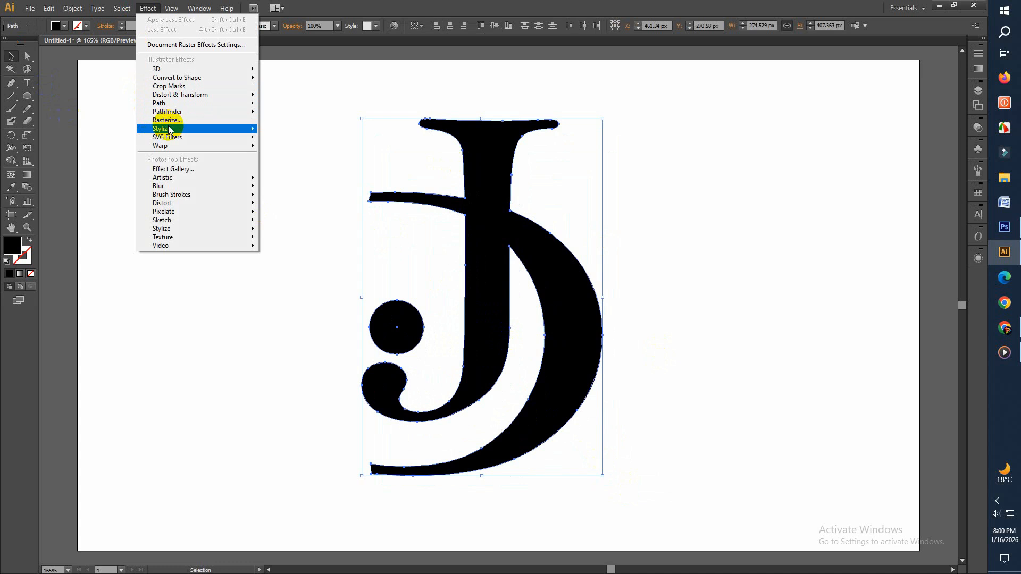
mouse_move(170, 129)
left_click(296, 130)
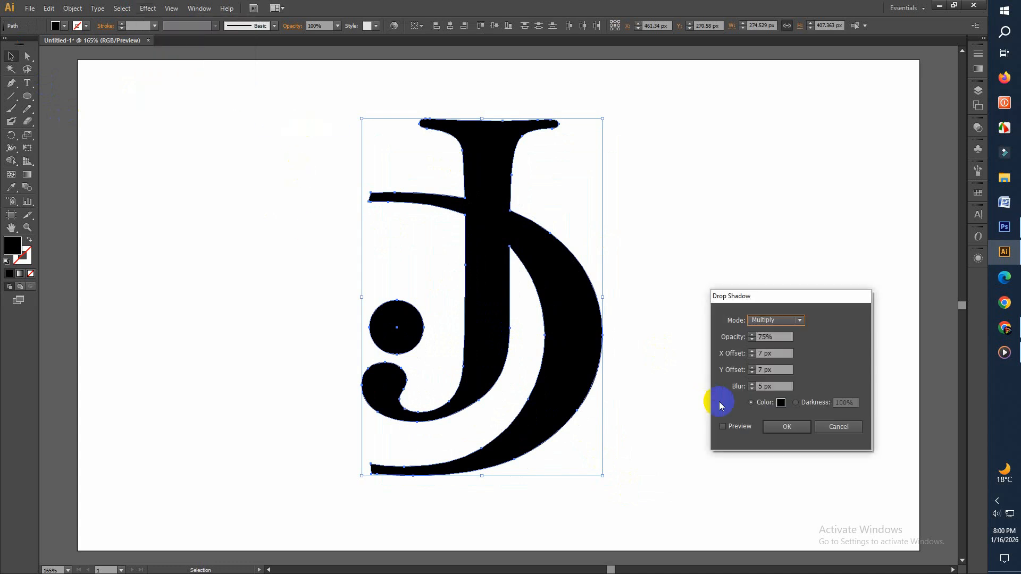
left_click(724, 427)
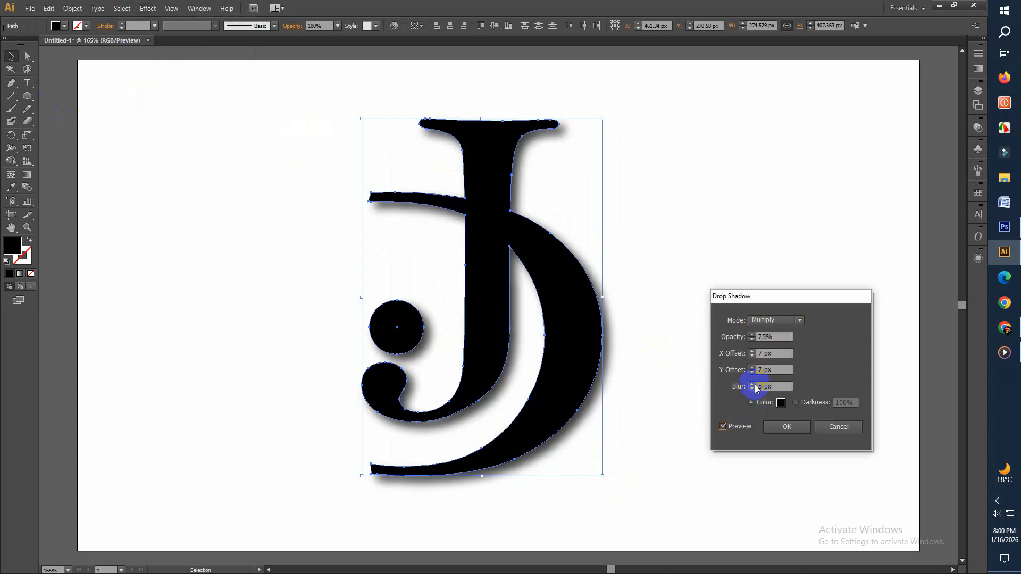
Reduce the drop shadow's blur to 3 px and its Y offset to 2 px.
left_click(752, 389)
left_click(752, 389)
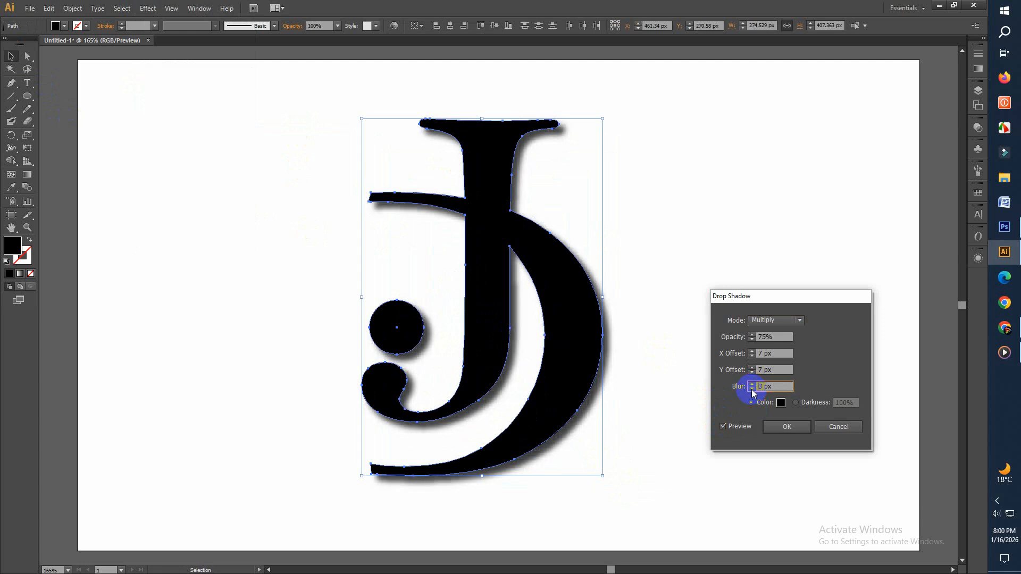
left_click(752, 372)
left_click(752, 373)
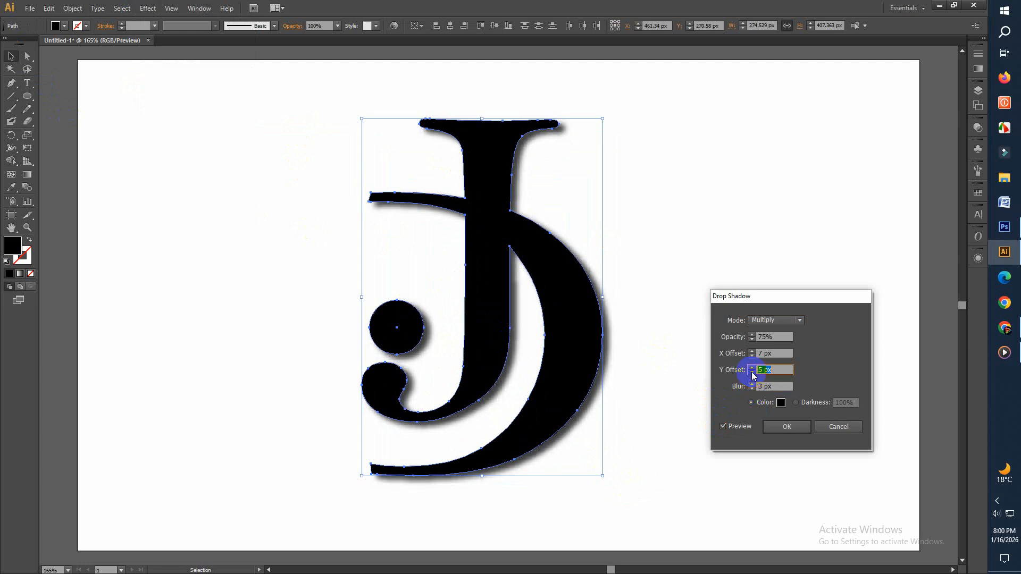
left_click(752, 372)
left_click(752, 372)
left_click(752, 372)
Try larger X offsets for the drop shadow, such as 11 px and 15 px.
left_click(752, 351)
left_click(752, 351)
left_click(752, 351)
left_click(752, 351)
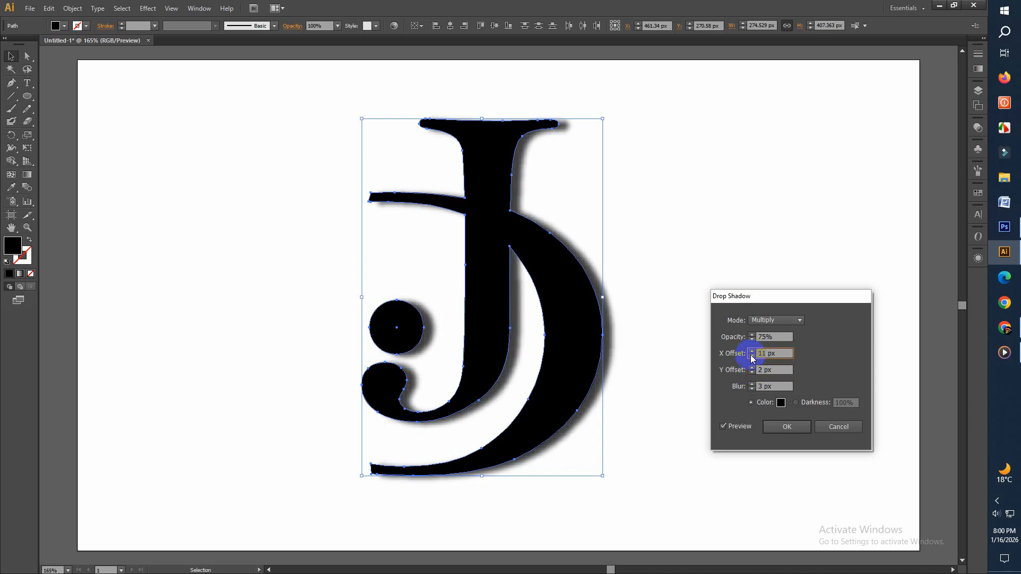
left_click(752, 352)
left_click(752, 352)
left_click(752, 352)
left_click(751, 351)
left_click(752, 352)
left_click(752, 351)
left_click(752, 351)
left_click(752, 355)
left_click(751, 356)
left_click(752, 356)
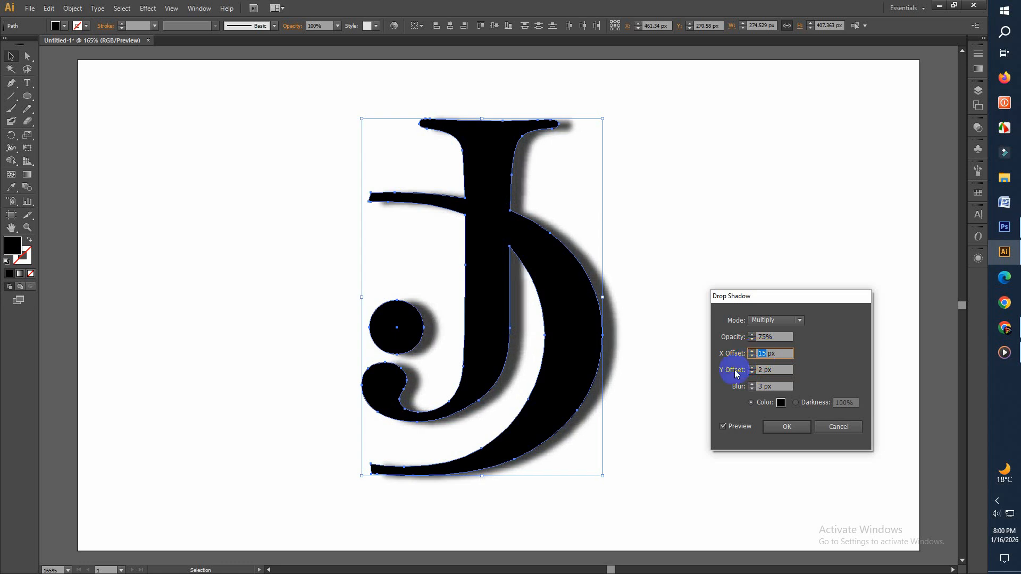
Set the drop shadow's opacity to 100% and both its X and Y offsets to 3 px.
left_click(752, 338)
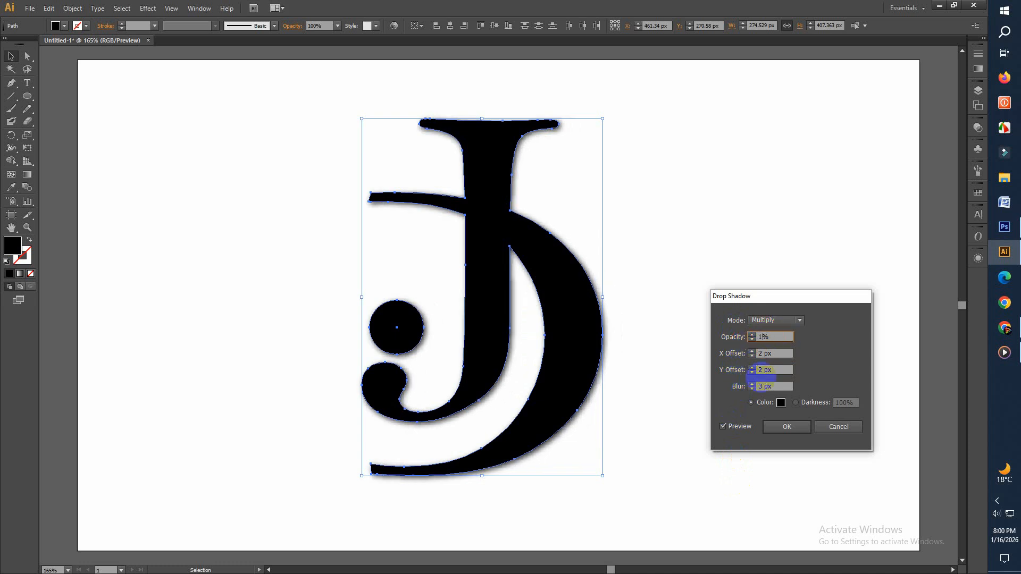
left_click(752, 352)
left_click(752, 367)
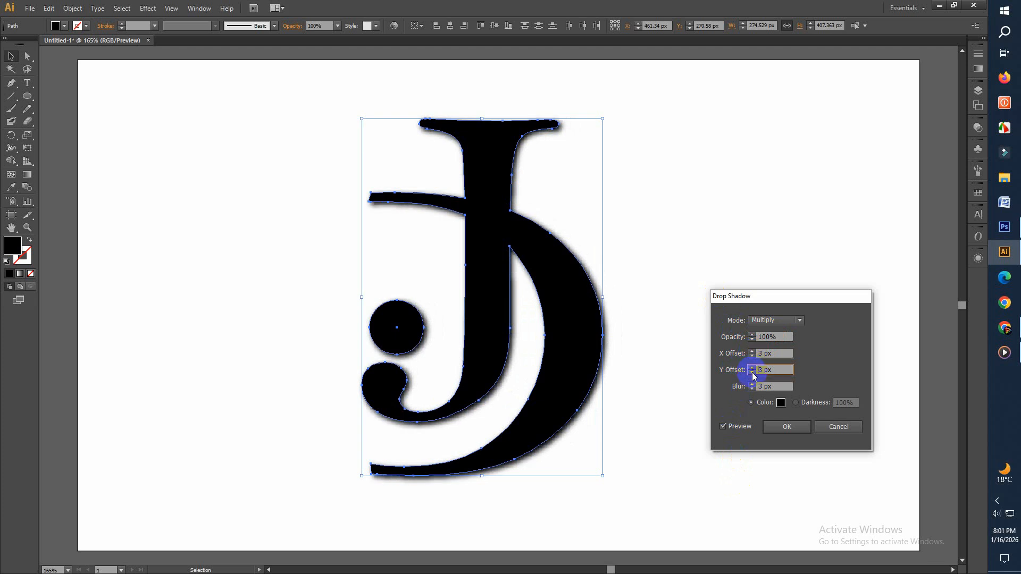
Set the shadow's blur to 4 px, apply the effect and deselect the monogram.
left_click(752, 383)
left_click(752, 384)
left_click(752, 384)
left_click(752, 389)
left_click(752, 389)
left_click(785, 428)
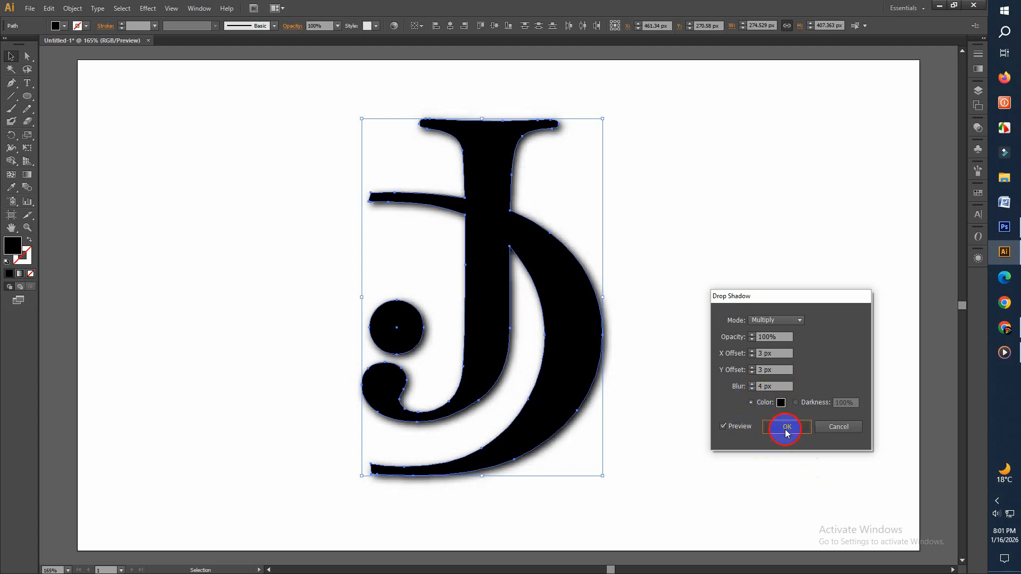
left_click(453, 497)
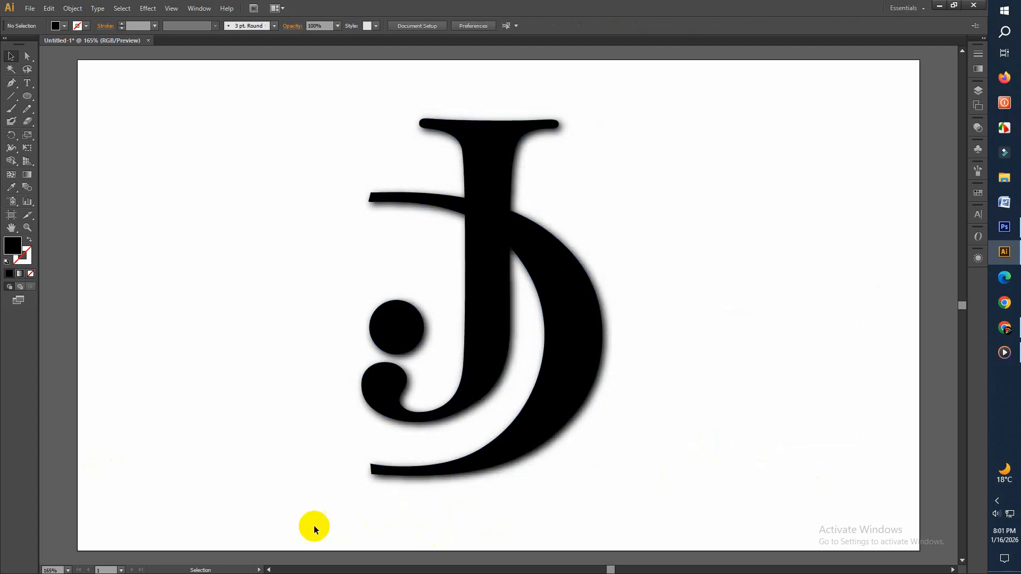